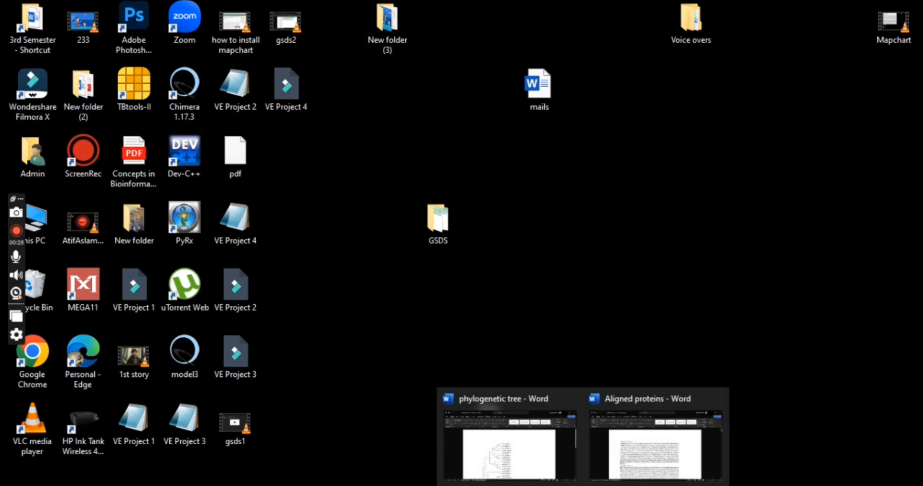
# Step: Switch to the phylogenetic tree document in Word and view the order of the gene IDs in the tree
pyautogui.moveTo(648, 434)
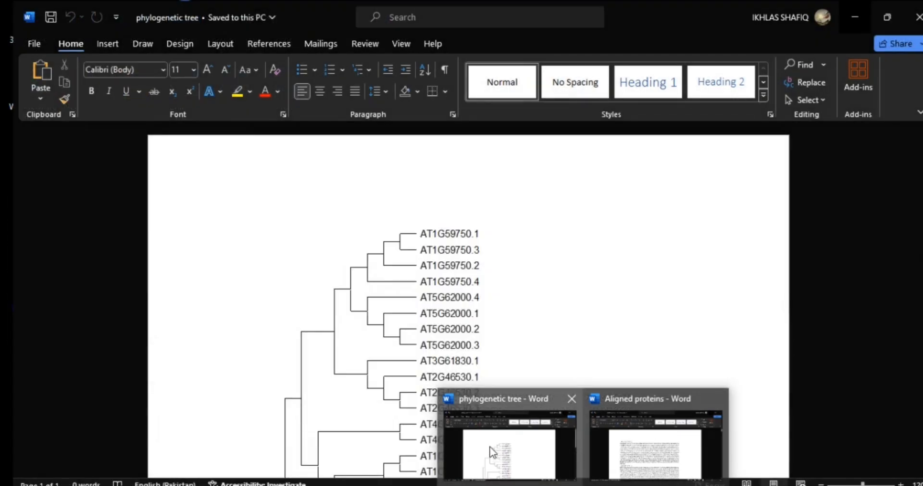
pyautogui.click(510, 447)
pyautogui.scroll(-1, 437, 229)
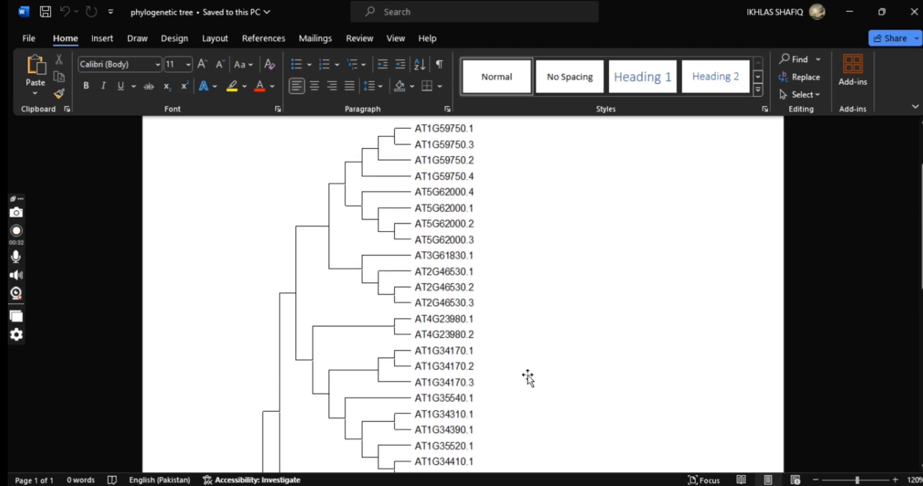
pyautogui.moveTo(583, 485)
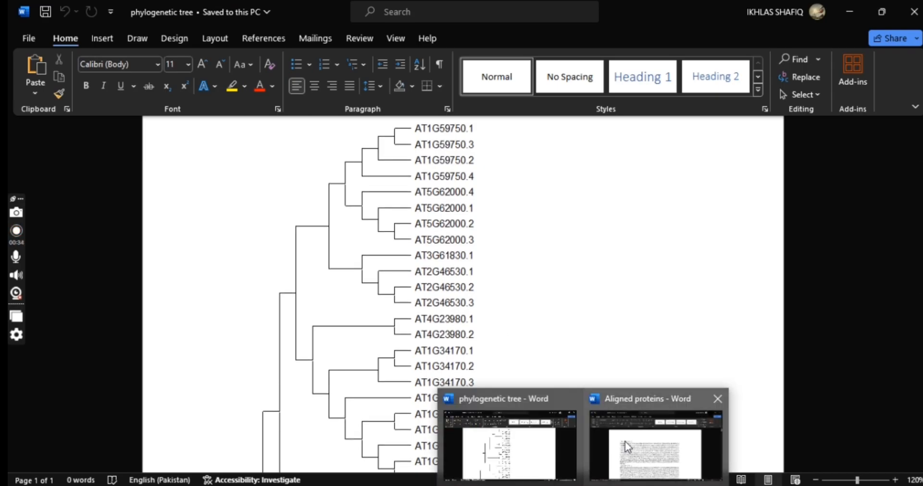
pyautogui.moveTo(497, 433)
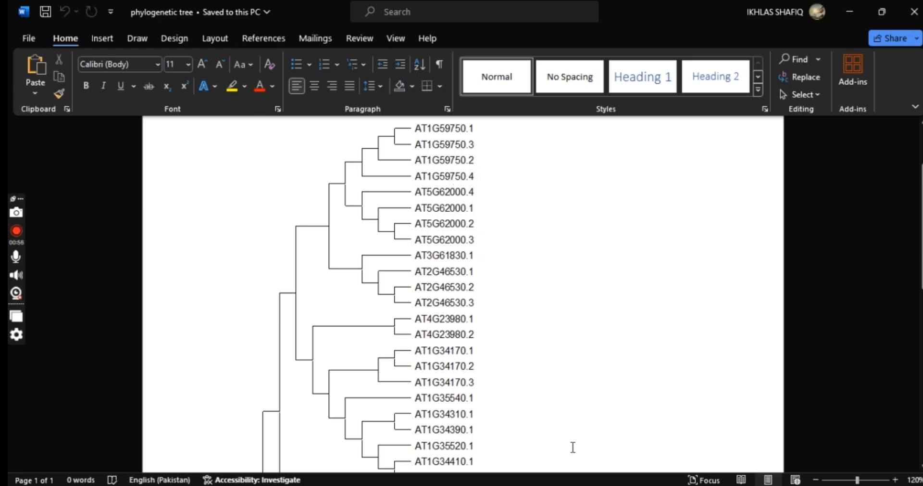
# Step: Switch to the Aligned proteins document and examine the order and FASTA format of its protein sequences
pyautogui.click(629, 459)
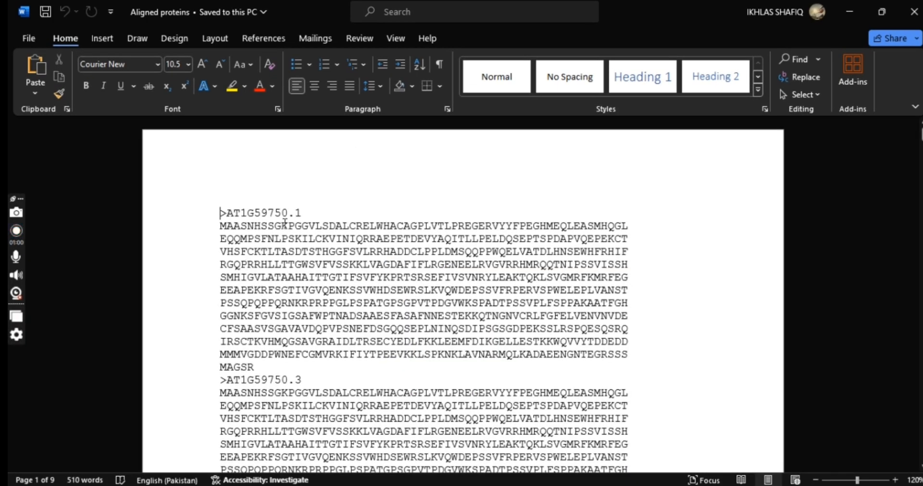
pyautogui.scroll(-2, 276, 218)
pyautogui.scroll(-7, 277, 218)
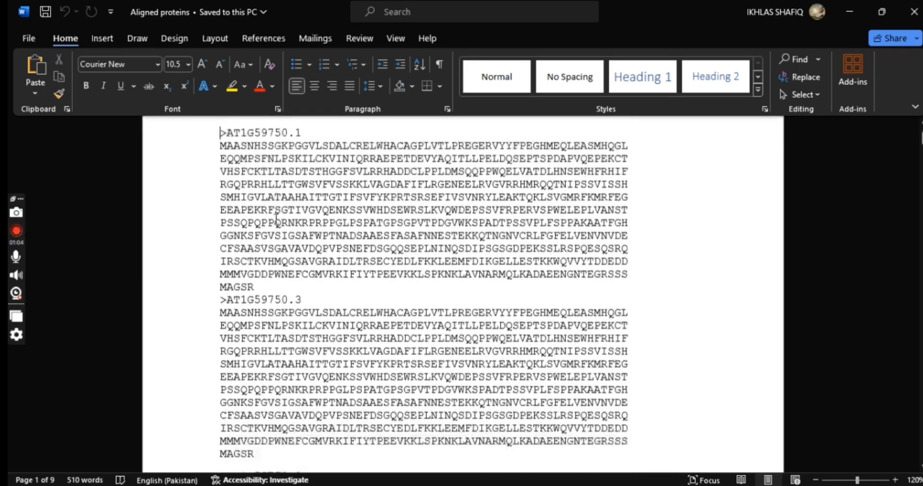
pyautogui.scroll(-5, 277, 219)
pyautogui.scroll(1, 277, 219)
pyautogui.scroll(-1, 276, 217)
pyautogui.scroll(-4, 277, 219)
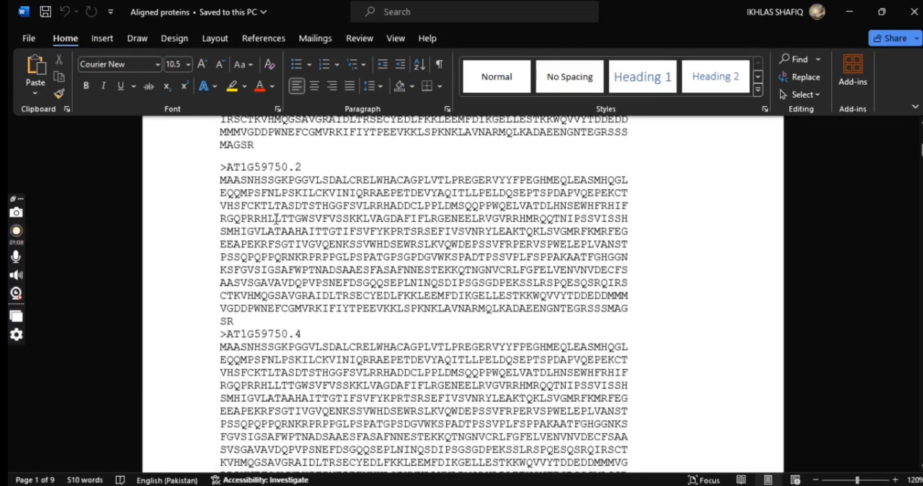
pyautogui.scroll(13, 277, 219)
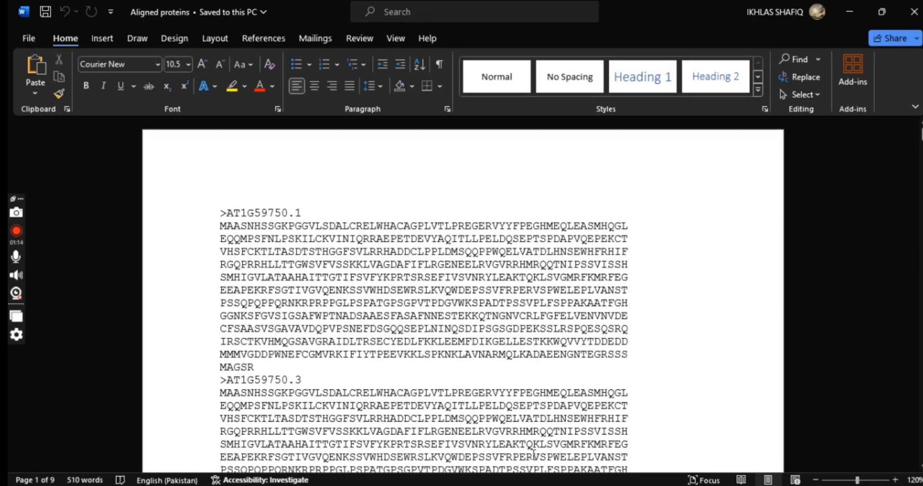
# Step: Switch to Chrome, open the MEME Suite site from the search results and launch its MEME motif discovery tool
pyautogui.moveTo(551, 485)
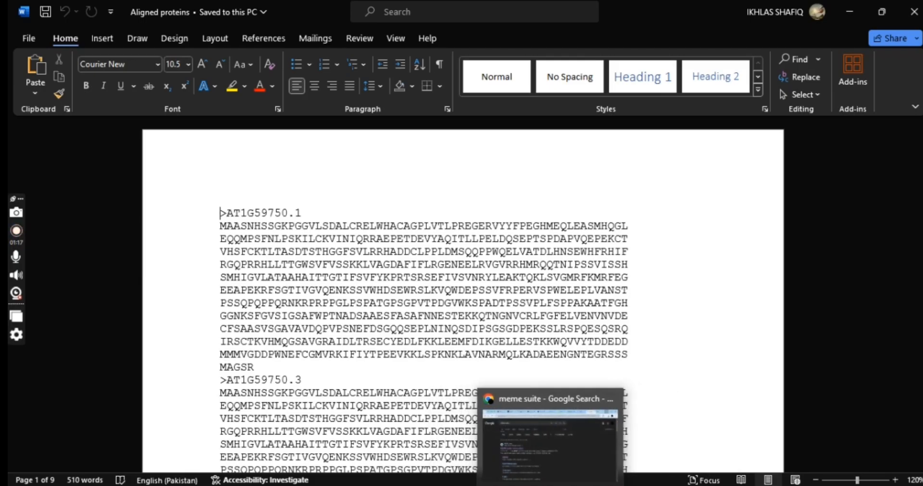
pyautogui.click(540, 461)
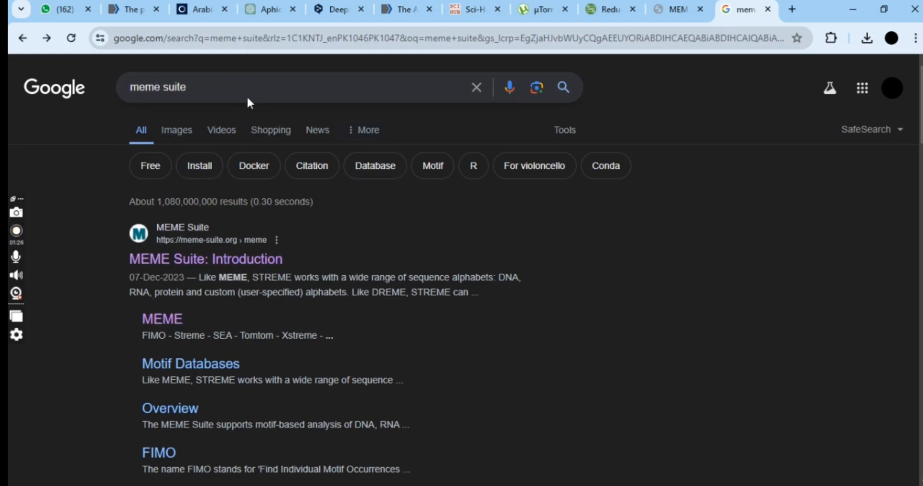
pyautogui.click(165, 264)
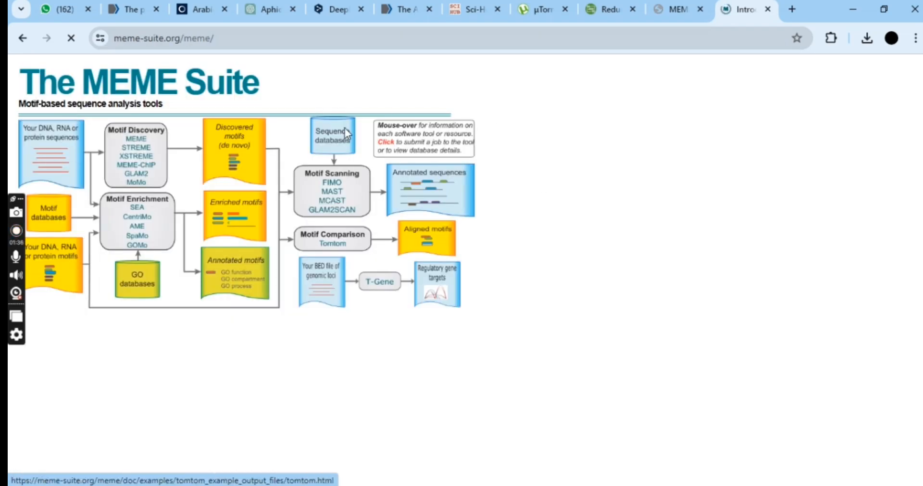
pyautogui.moveTo(476, 91)
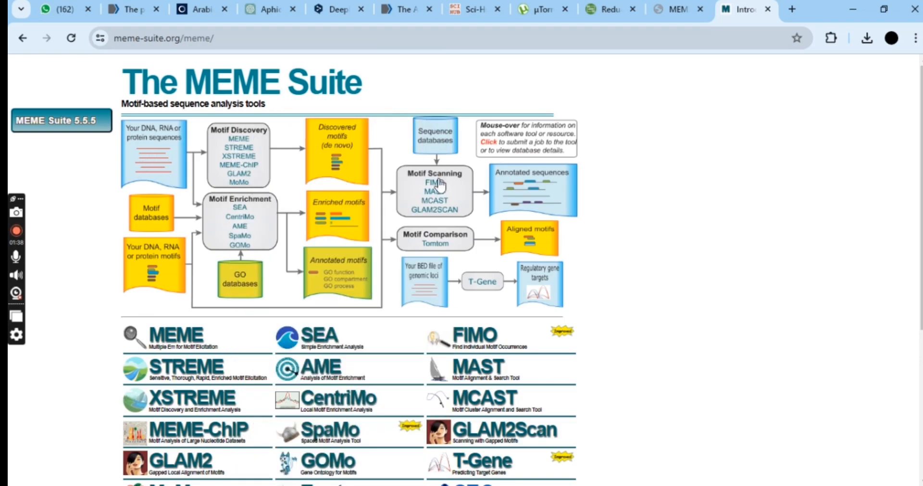
pyautogui.scroll(-1, 811, 287)
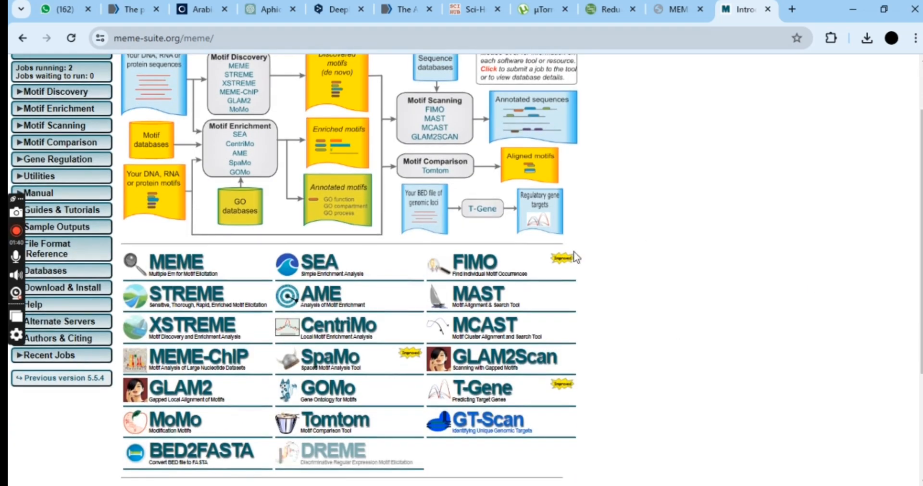
pyautogui.moveTo(222, 218)
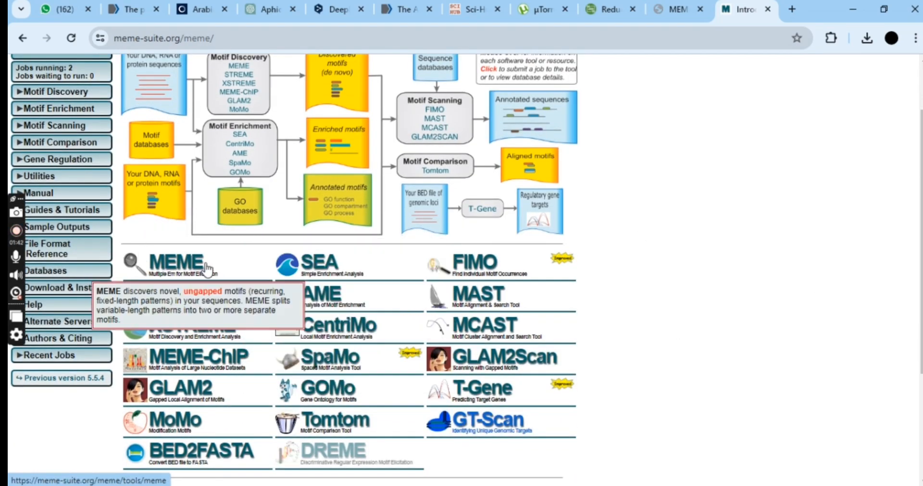
pyautogui.click(167, 258)
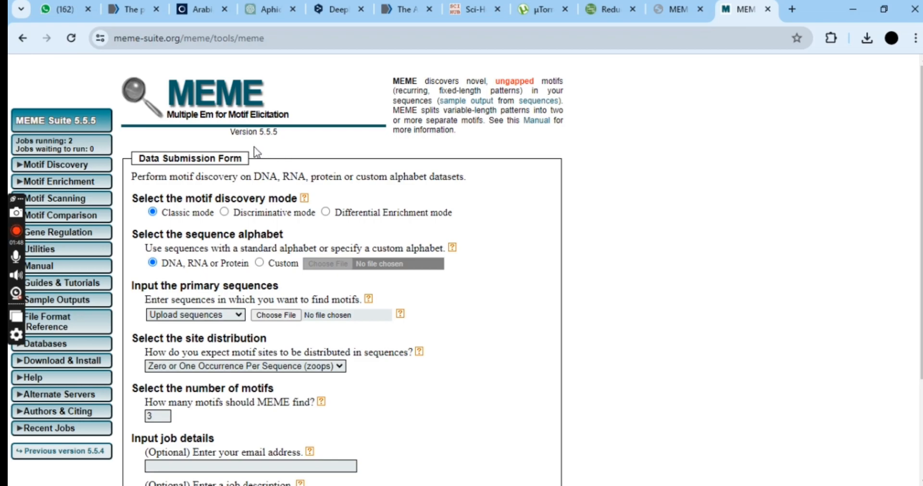
# Step: Set the primary sequences input method to Type in sequences on the data submission form
pyautogui.scroll(-1, 254, 146)
pyautogui.scroll(1, 255, 147)
pyautogui.scroll(-1, 254, 147)
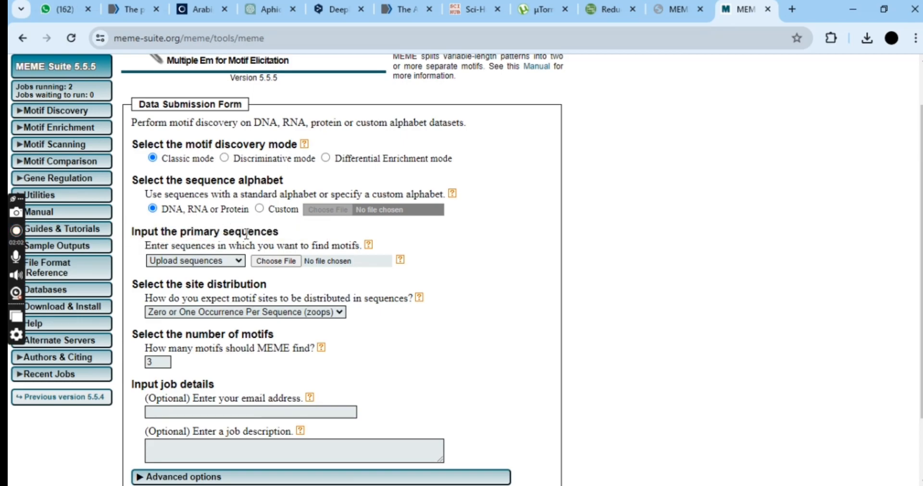
pyautogui.click(229, 262)
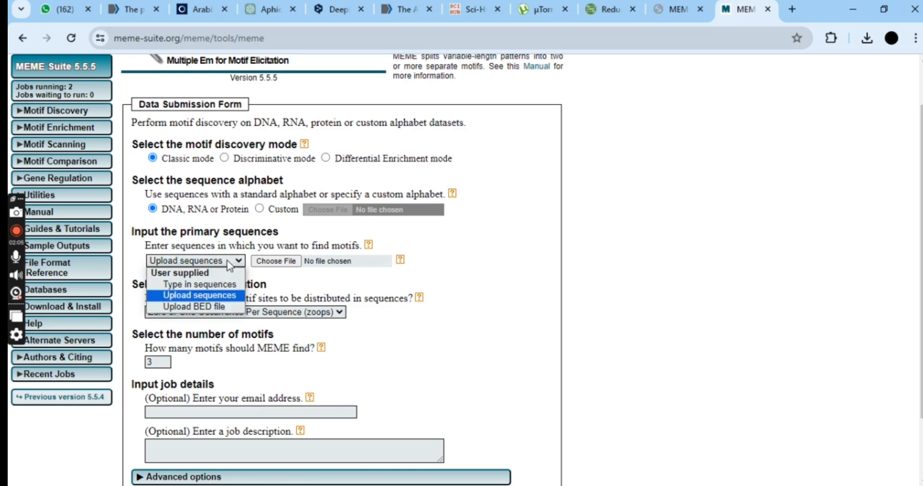
pyautogui.click(210, 285)
pyautogui.click(218, 286)
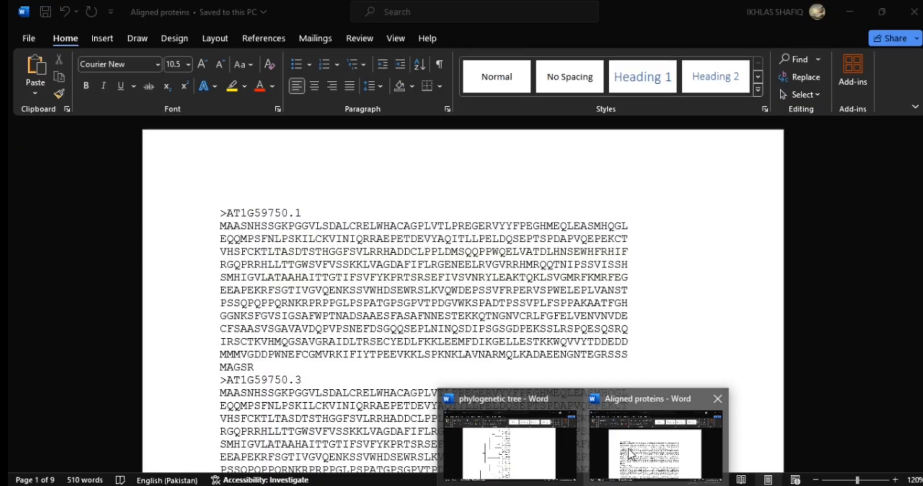
# Step: Copy all protein sequences from the Aligned proteins Word document and paste them into the primary sequences box in Chrome
pyautogui.click(628, 448)
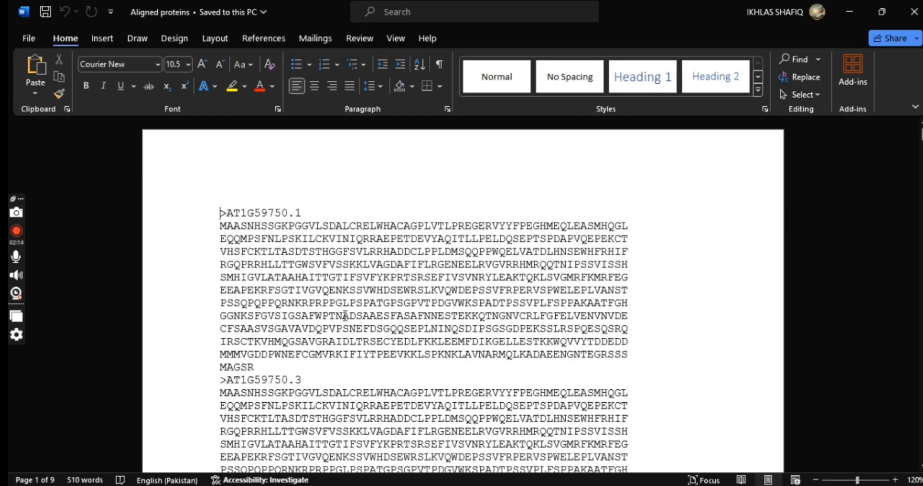
pyautogui.hotkey('ctrl', 'a')
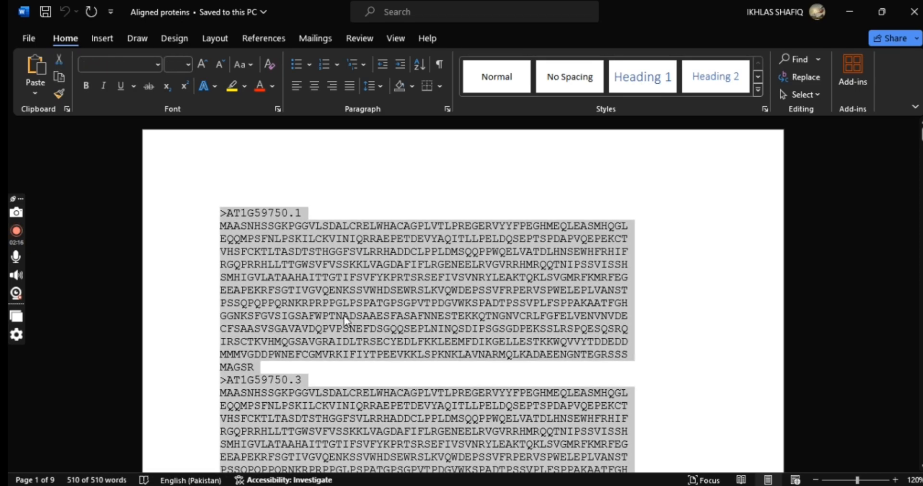
pyautogui.hotkey('alt', 'Tab')
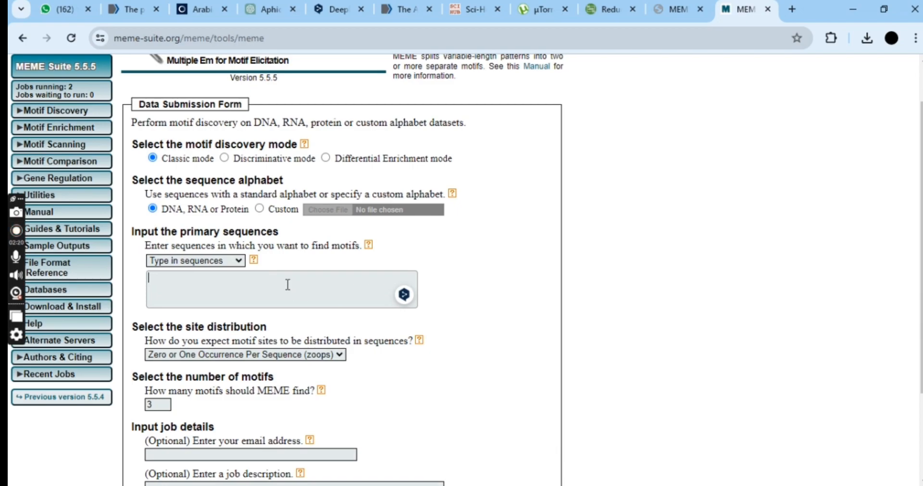
pyautogui.hotkey('ctrl', 'v')
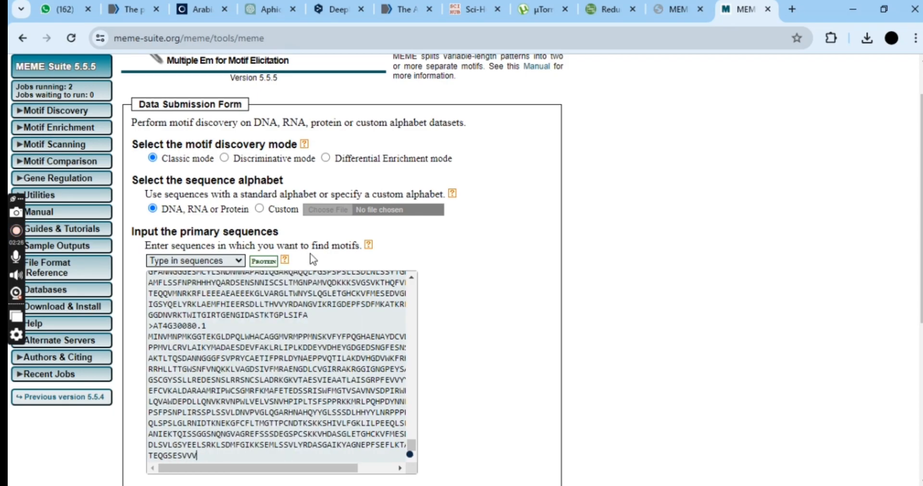
pyautogui.moveTo(259, 262)
# Step: Set the number of motifs MEME should find to 10
pyautogui.scroll(-5, 428, 255)
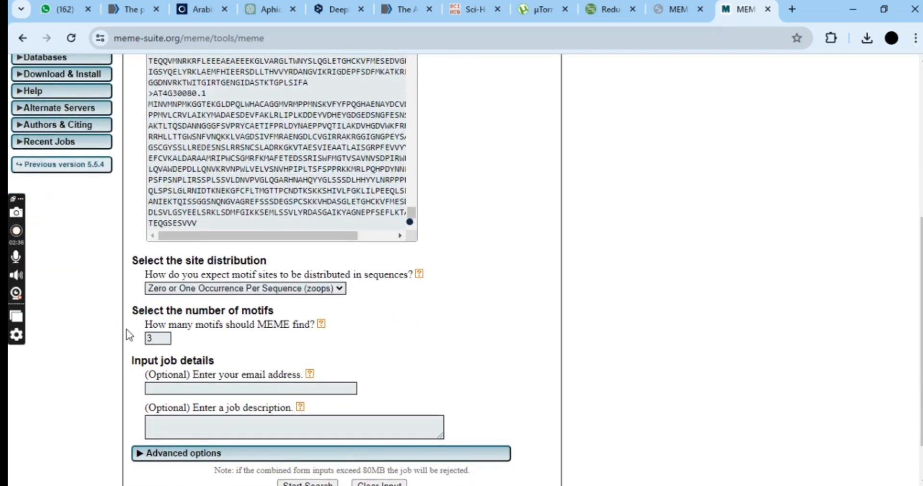
pyautogui.click(166, 336)
pyautogui.click(166, 336)
pyautogui.click(166, 336)
pyautogui.click(166, 336)
pyautogui.click(166, 336)
# Step: Fill in the job's e-mail address with the saved autofill address
pyautogui.click(275, 387)
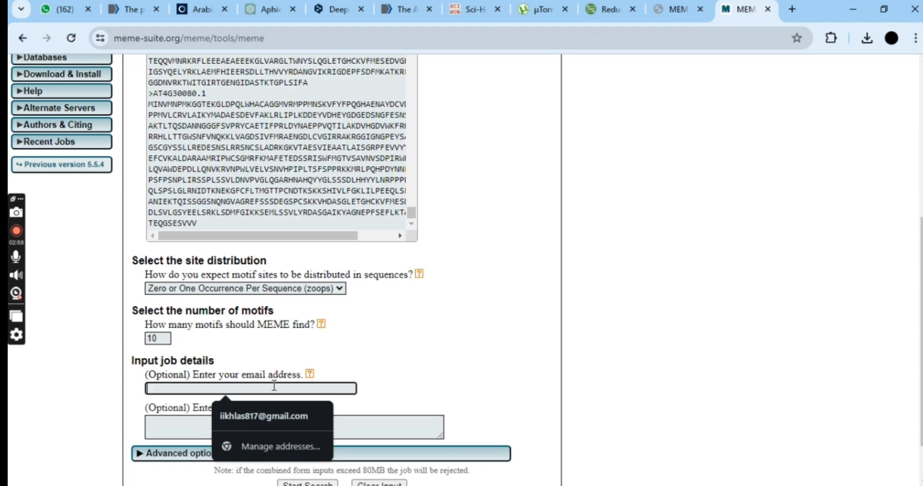
pyautogui.click(282, 419)
pyautogui.scroll(-2, 426, 348)
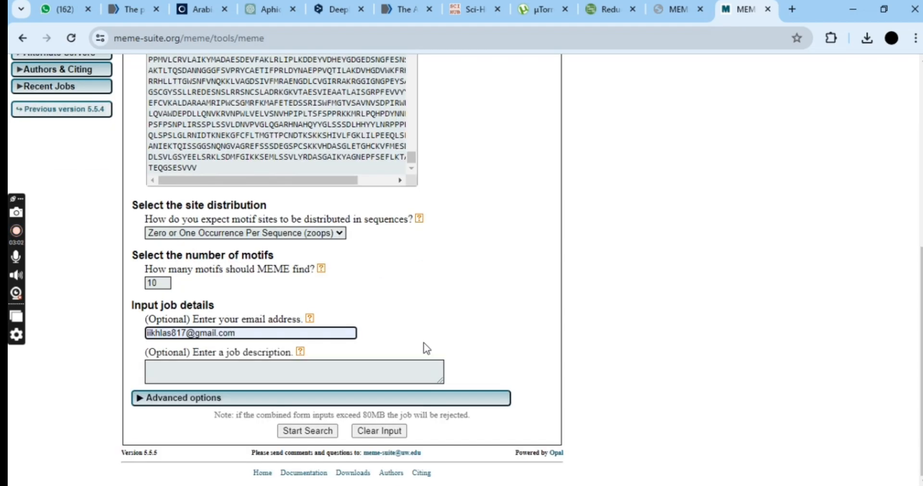
# Step: Expand the advanced options to review the motif settings, and start the MEME search
pyautogui.click(235, 399)
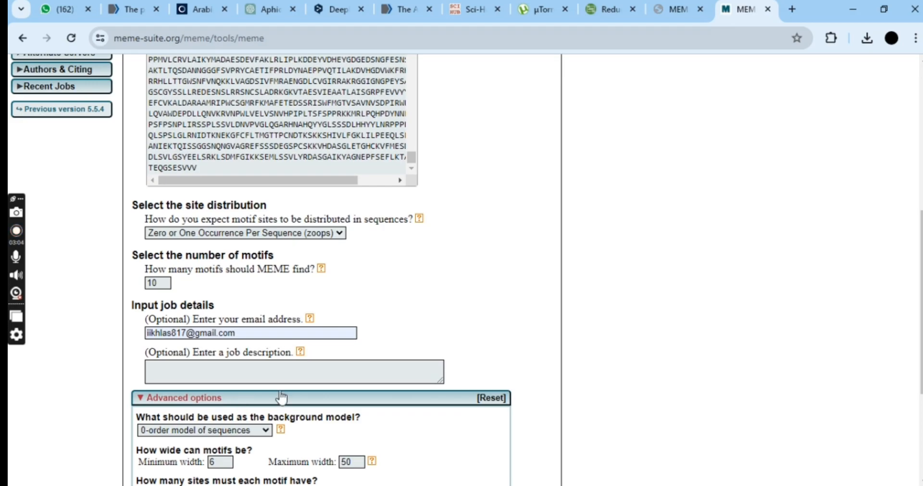
pyautogui.scroll(-3, 392, 433)
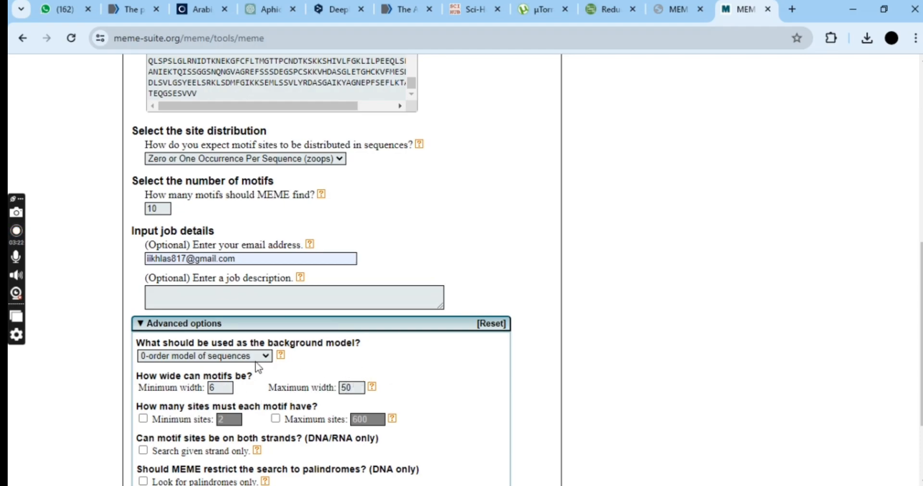
pyautogui.scroll(-2, 259, 368)
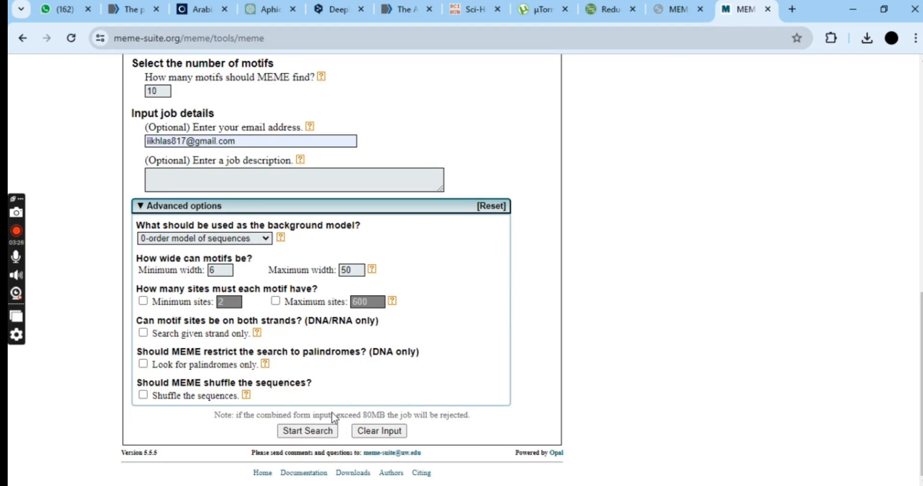
pyautogui.click(309, 428)
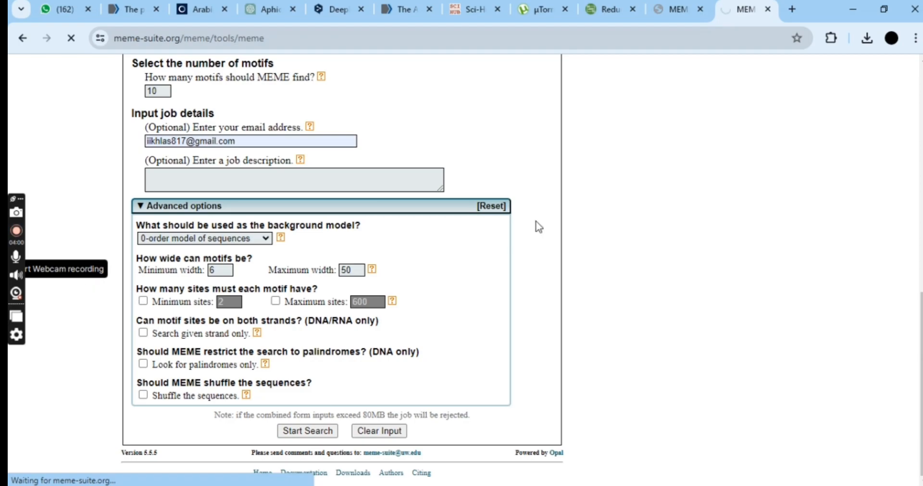
pyautogui.scroll(10, 740, 179)
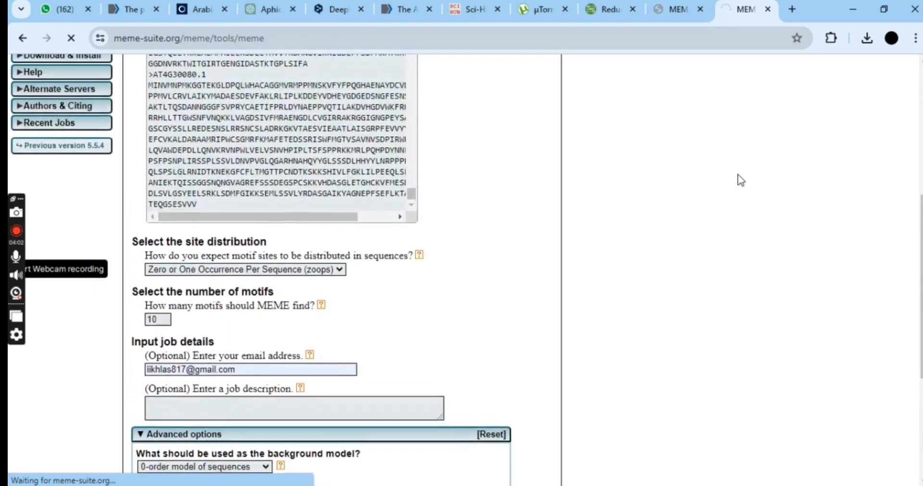
pyautogui.scroll(-5, 740, 180)
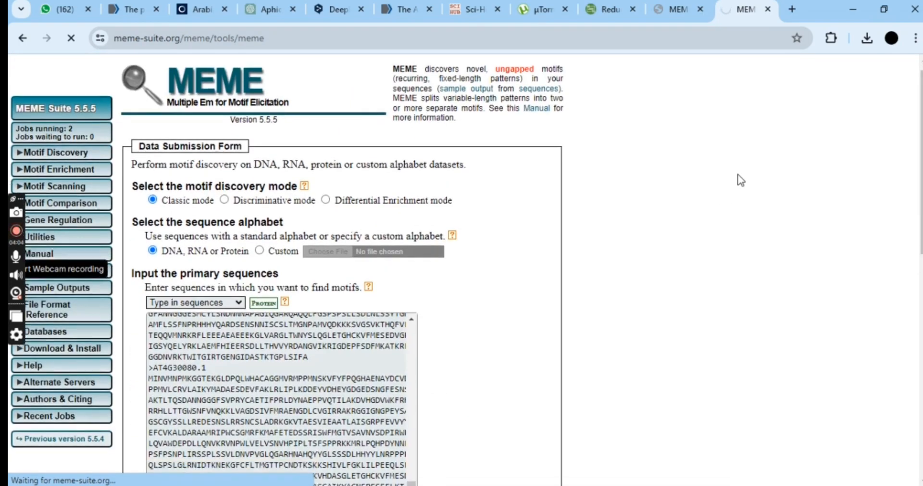
pyautogui.scroll(-1, 740, 180)
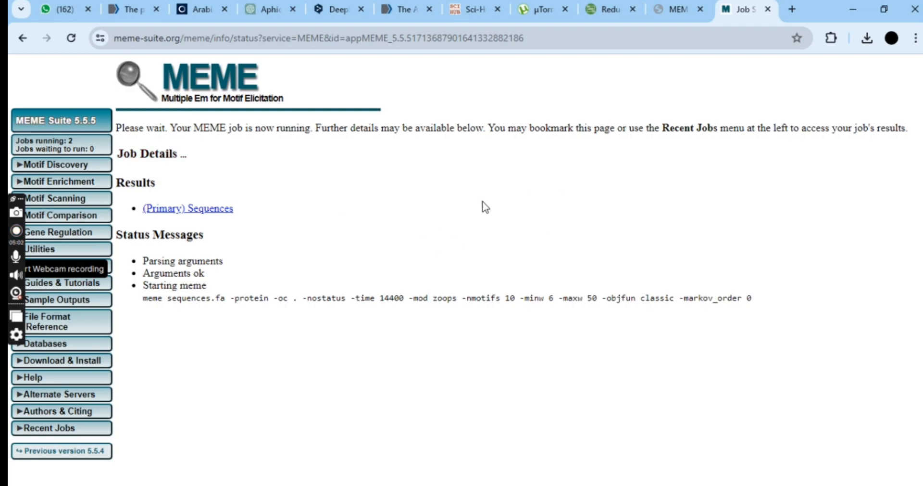
# Step: Switch to the completed MEME results page and examine the discovered motif logos and the motif locations
pyautogui.click(666, 9)
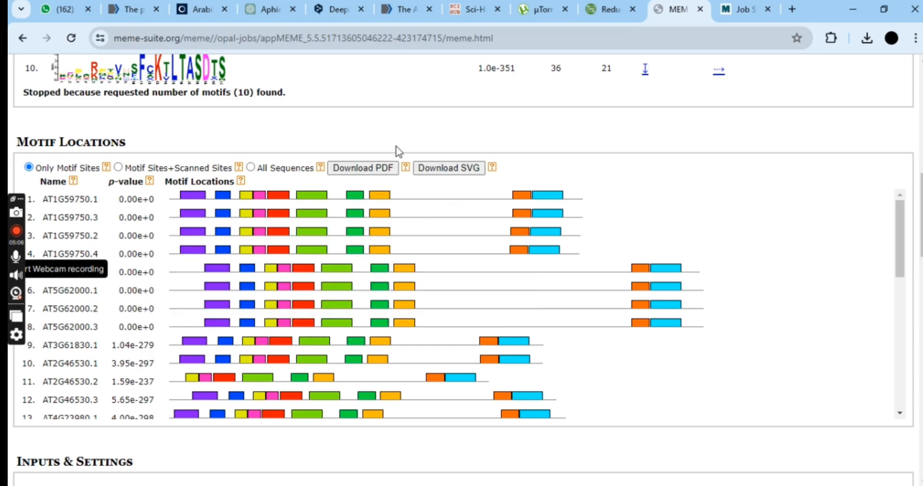
pyautogui.scroll(15, 398, 153)
pyautogui.scroll(-2, 397, 153)
pyautogui.scroll(1, 398, 151)
pyautogui.scroll(-1, 397, 151)
pyautogui.scroll(1, 397, 150)
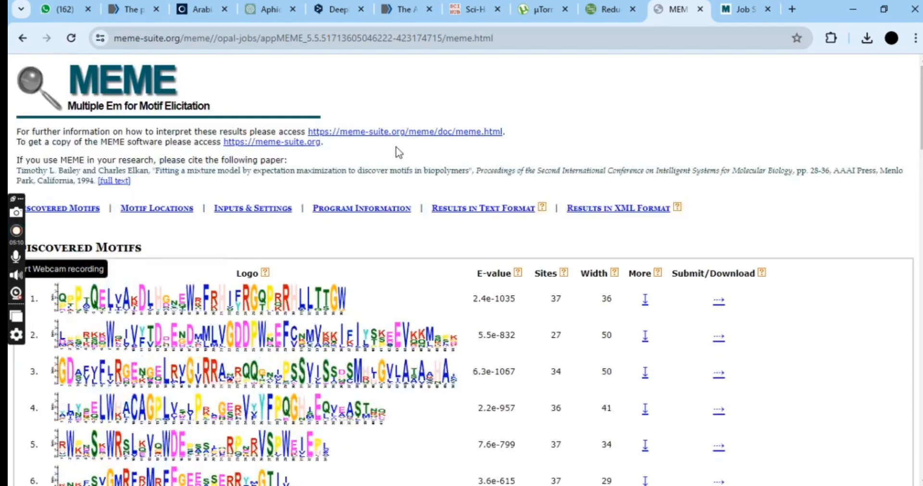
pyautogui.scroll(-12, 398, 153)
pyautogui.scroll(-3, 398, 152)
pyautogui.scroll(3, 398, 151)
pyautogui.scroll(-1, 398, 152)
pyautogui.moveTo(322, 184)
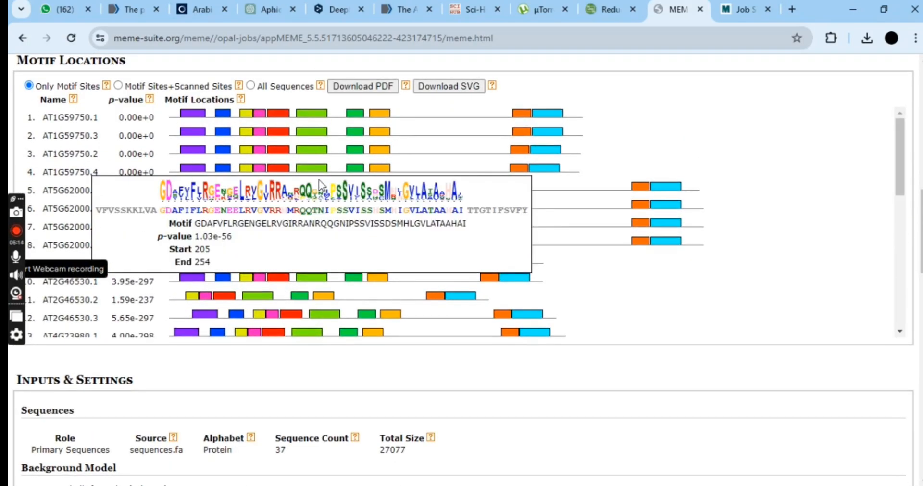
# Step: Examine the motif location diagrams further down the sequence list in the MEME results
pyautogui.scroll(-3, 319, 179)
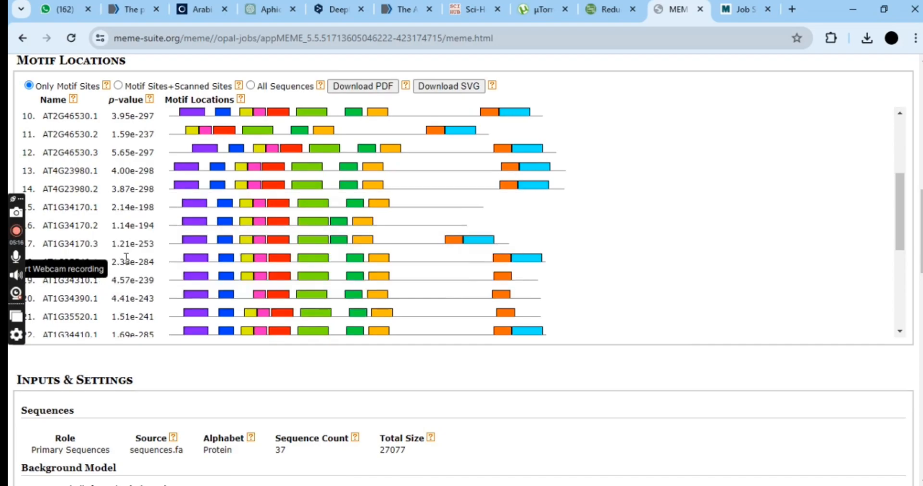
pyautogui.scroll(-2, 226, 192)
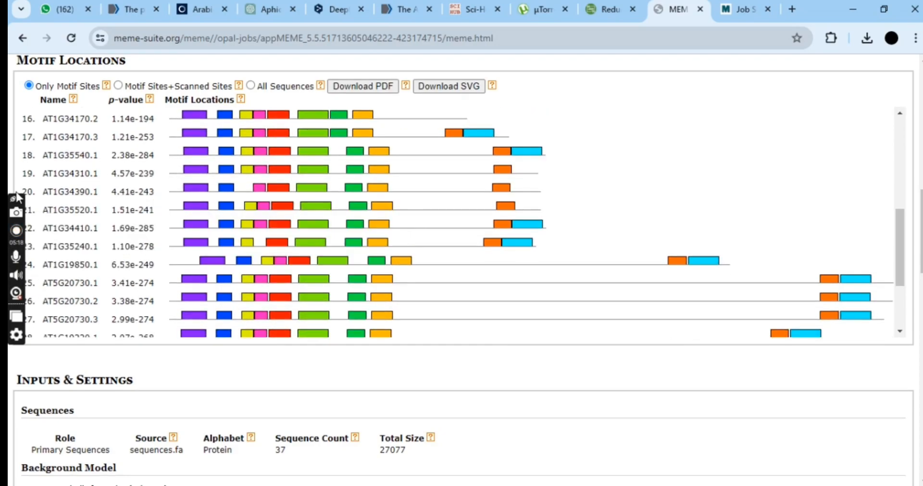
pyautogui.moveTo(16, 197); pyautogui.dragTo(921, 233)
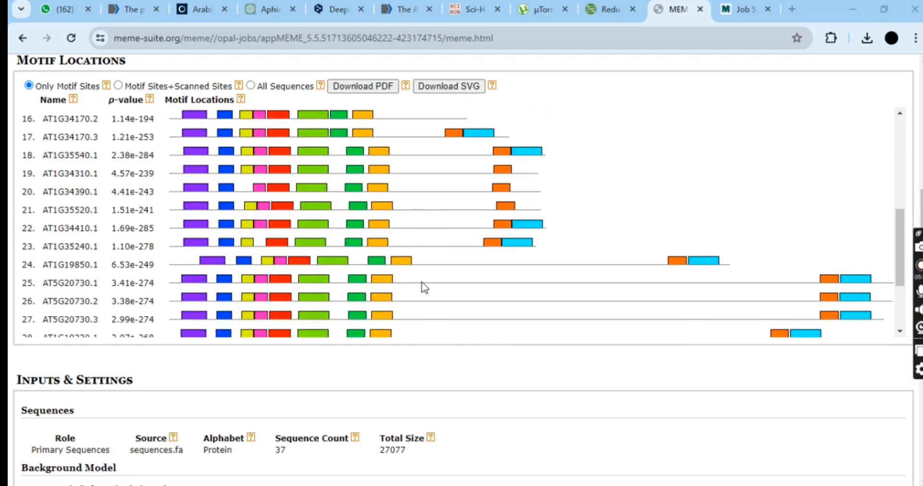
pyautogui.scroll(-8, 422, 286)
pyautogui.scroll(8, 422, 287)
pyautogui.scroll(3, 422, 287)
pyautogui.scroll(-4, 421, 287)
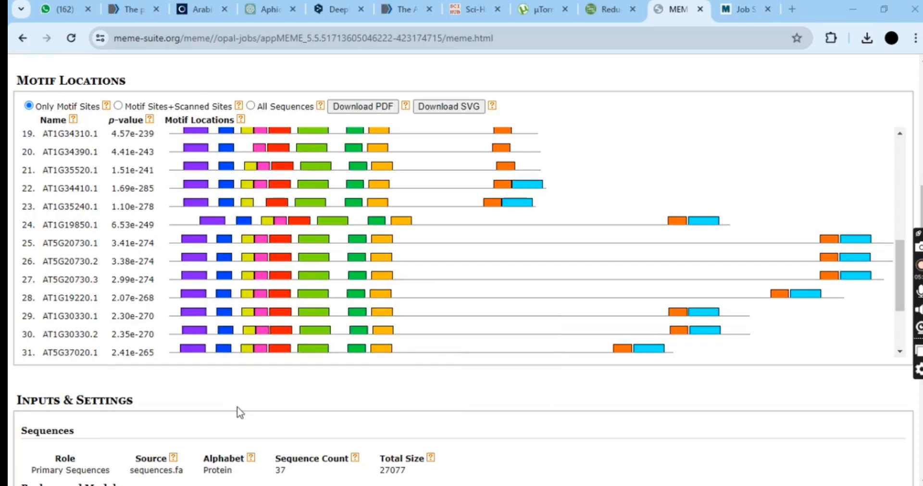
# Step: Review the discovered motifs table, comparing the logos, E-values, site counts and widths of the 10 motifs
pyautogui.scroll(7, 240, 412)
pyautogui.scroll(5, 308, 408)
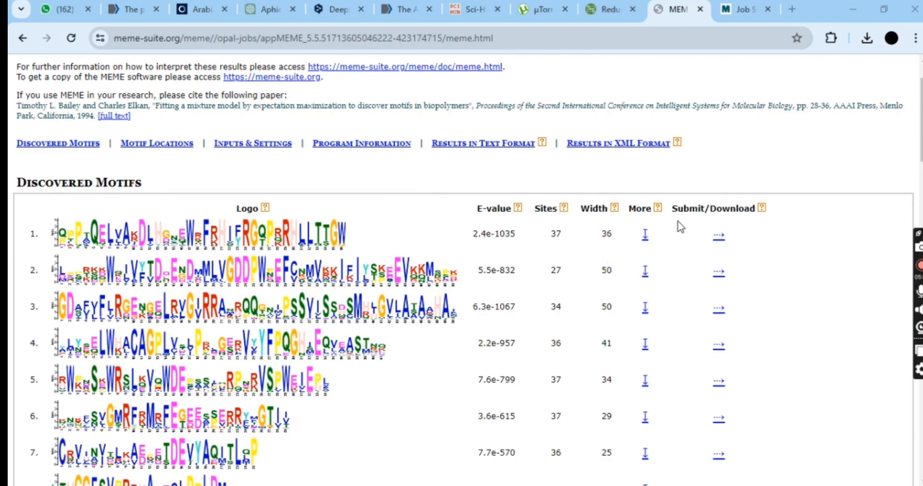
pyautogui.scroll(-2, 574, 342)
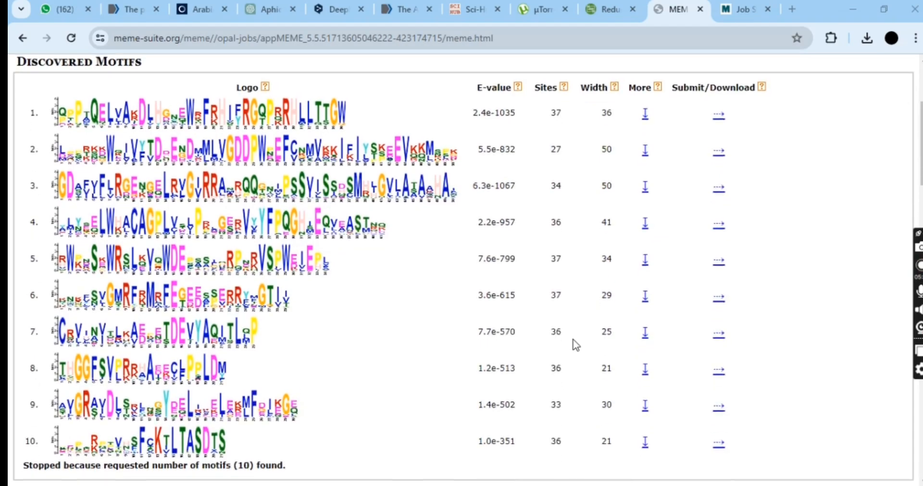
pyautogui.scroll(1, 573, 343)
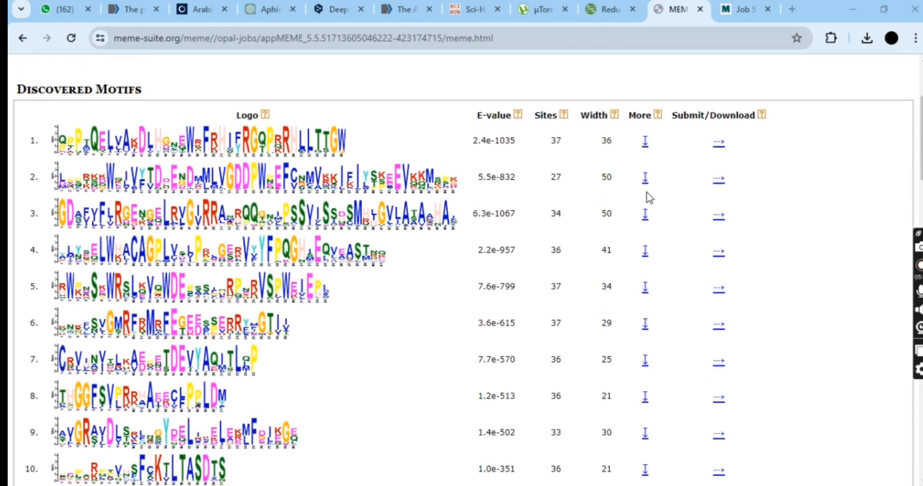
pyautogui.scroll(-2, 649, 193)
pyautogui.scroll(3, 621, 187)
pyautogui.scroll(-1, 620, 182)
pyautogui.scroll(-2, 608, 243)
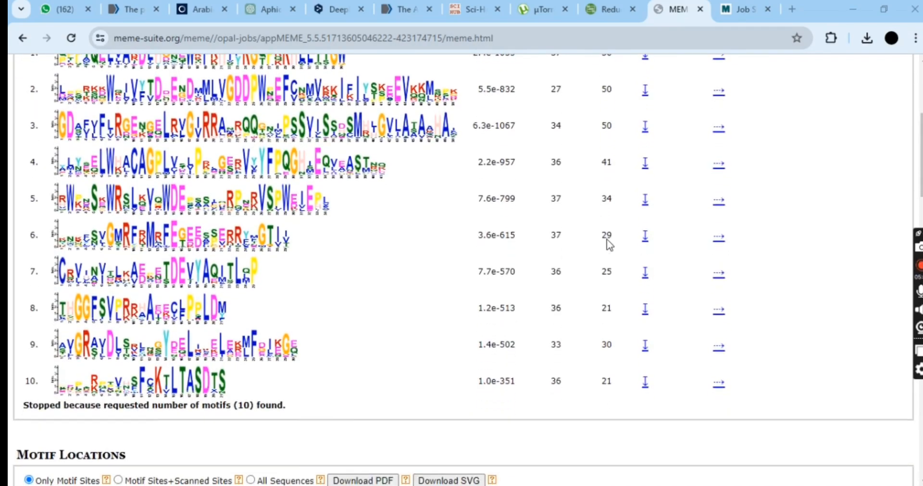
pyautogui.scroll(1, 610, 244)
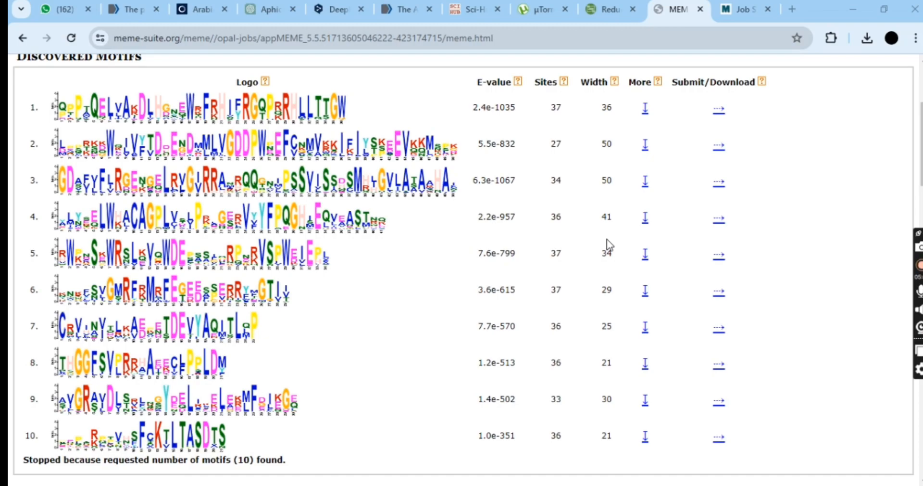
# Step: Recheck the sequence order in the motif locations, and switch to the phylogenetic tree document in Word to compare it
pyautogui.scroll(-3, 610, 244)
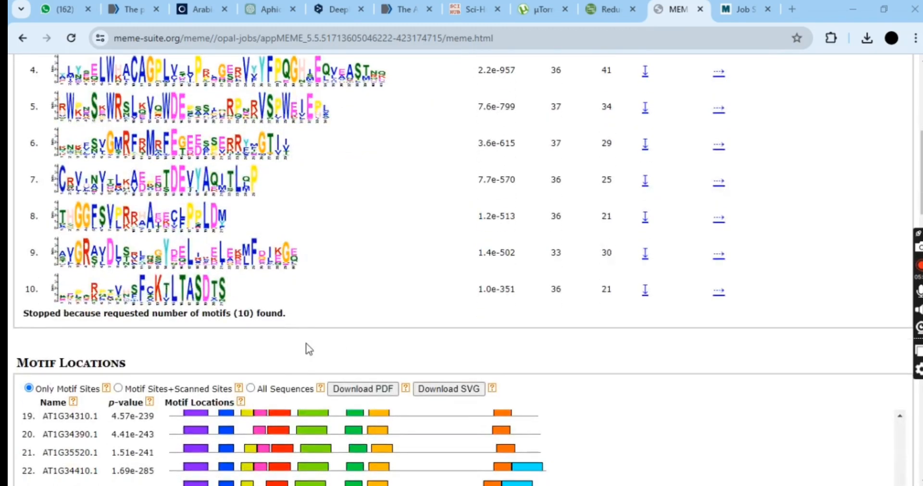
pyautogui.scroll(-8, 308, 348)
pyautogui.scroll(3, 307, 348)
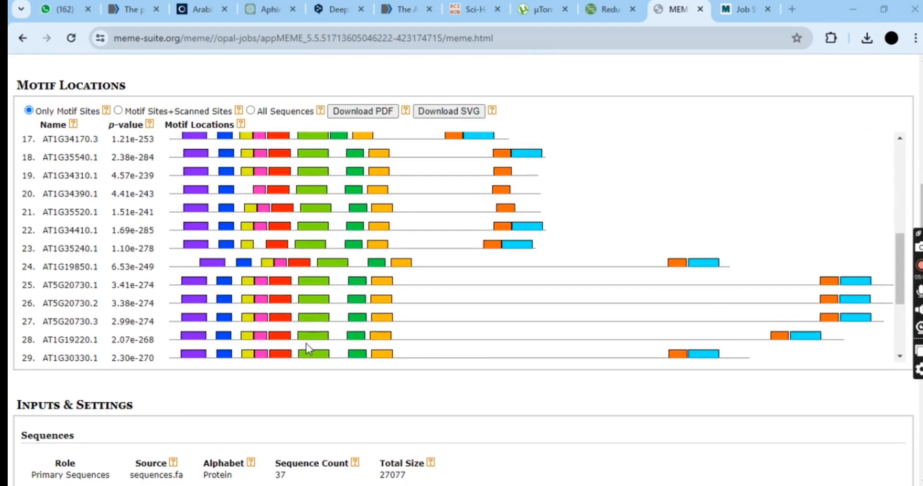
pyautogui.scroll(3, 307, 346)
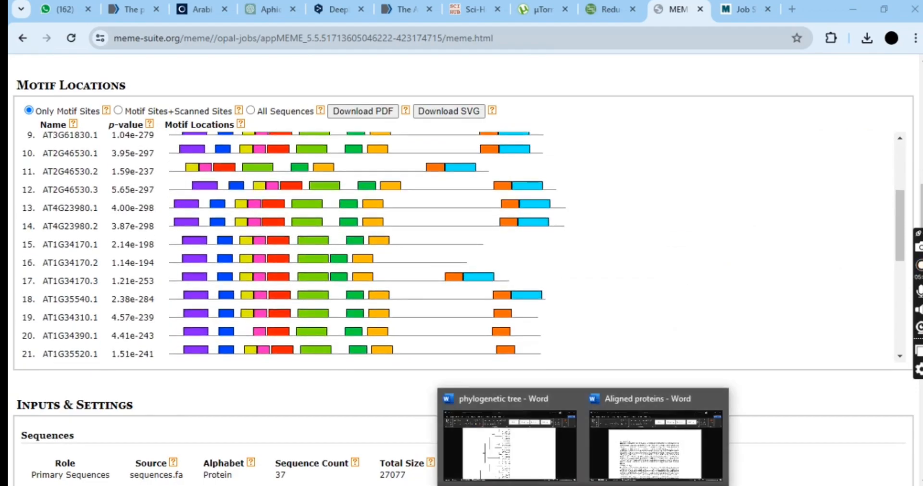
pyautogui.click(532, 462)
pyautogui.moveTo(919, 265)
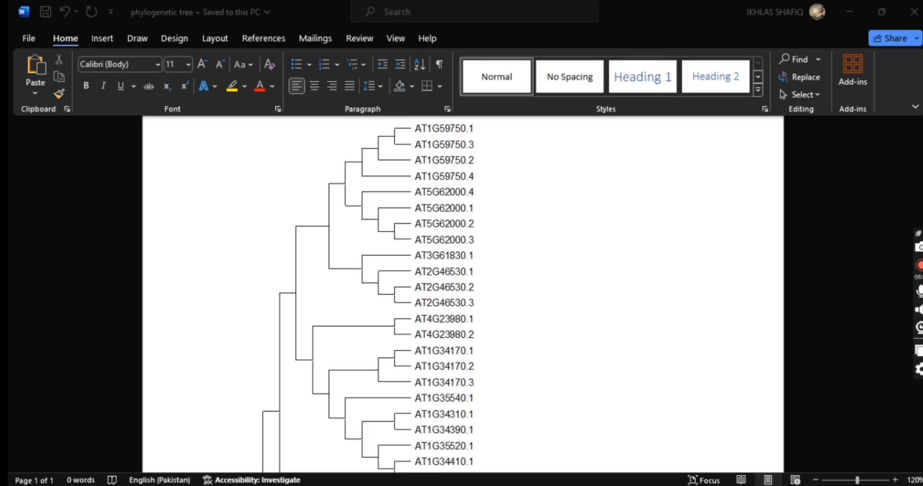
# Step: Find and launch PowerPoint by searching for "power", and create a blank presentation
pyautogui.click(19, 484)
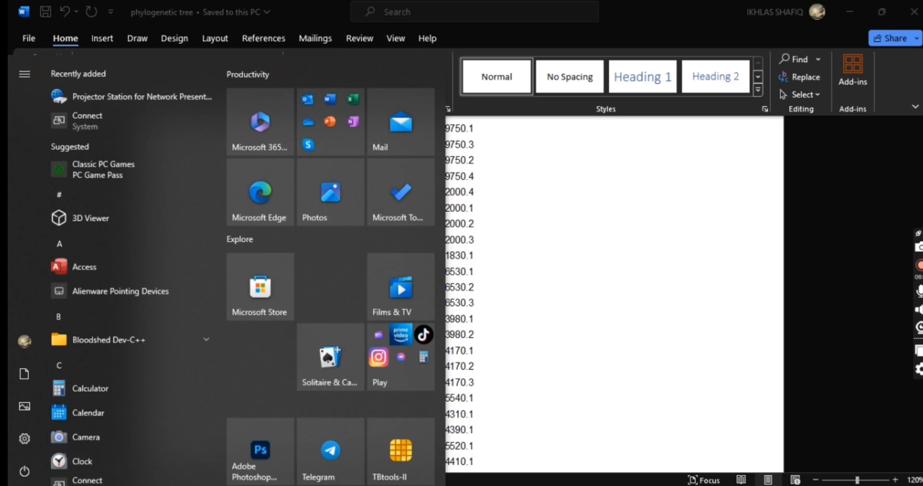
pyautogui.press('Escape')
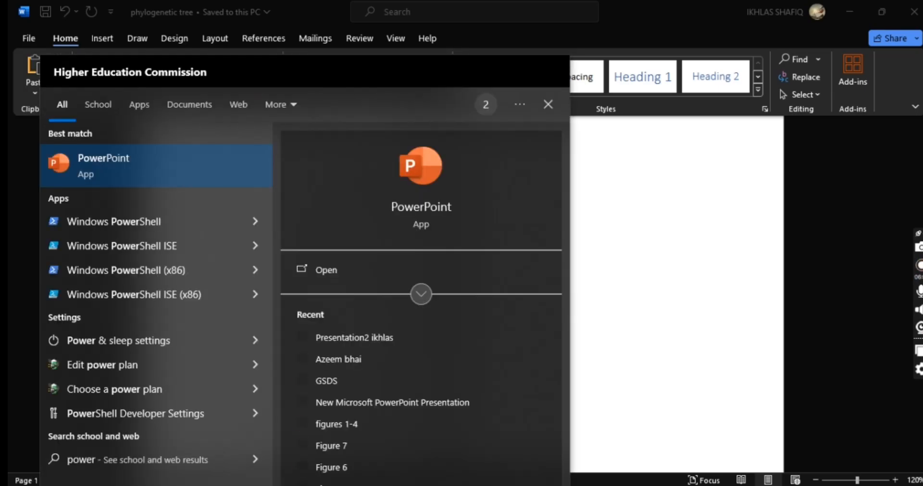
pyautogui.click(140, 182)
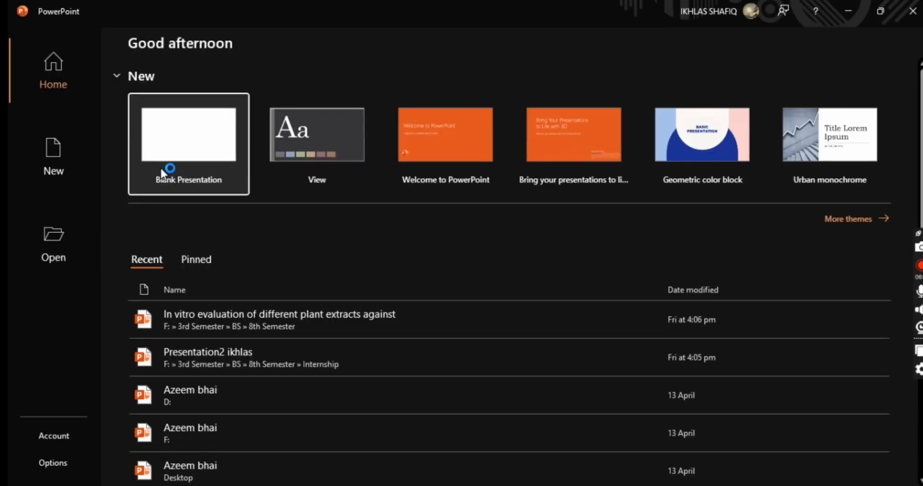
pyautogui.click(161, 171)
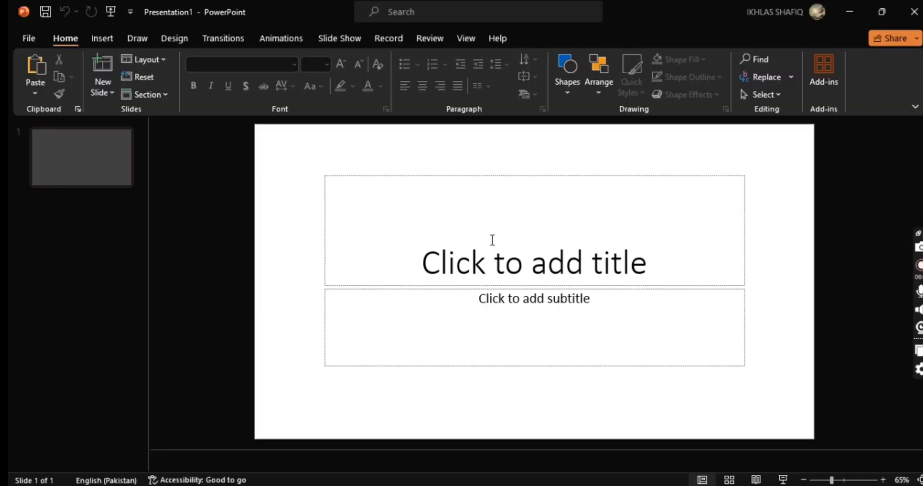